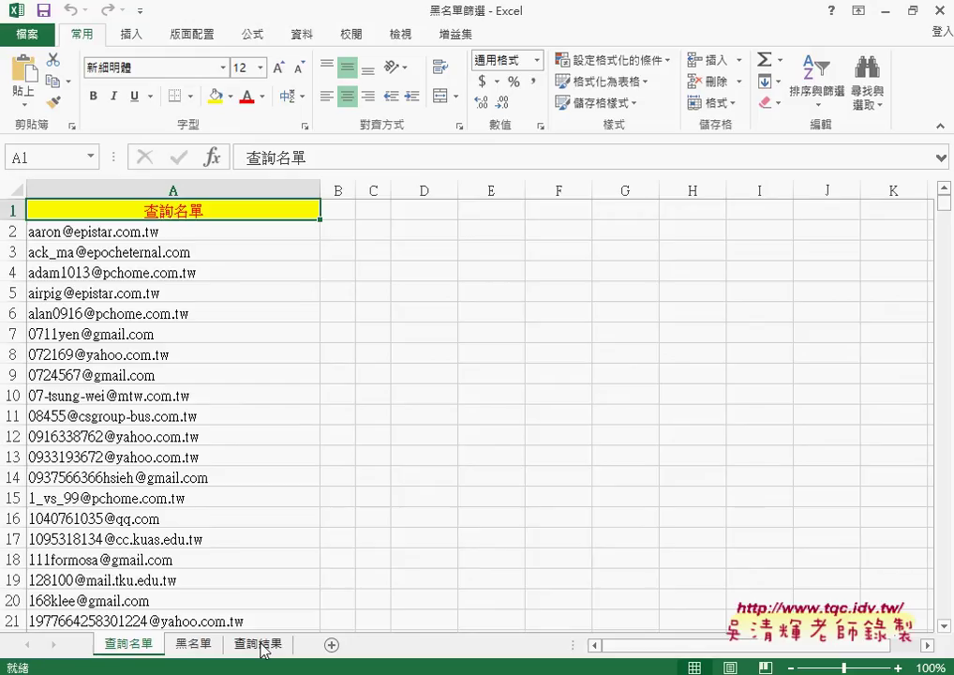
# Glance at the 查詢結果 sheet, then jump to the last e-mail in the 查詢名單 list.
pyautogui.click(258, 645)
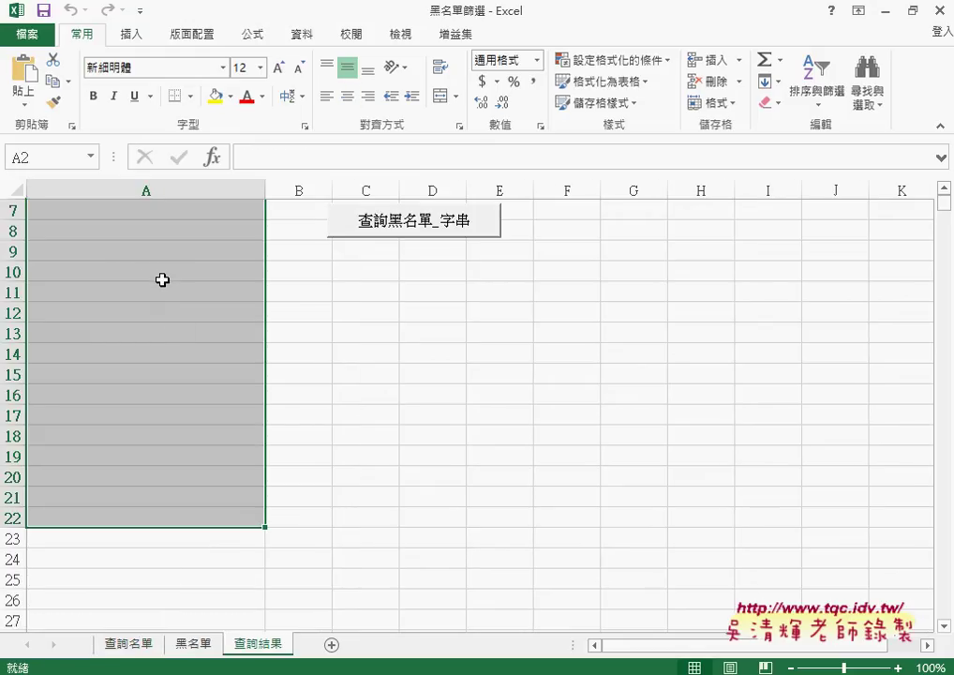
pyautogui.click(131, 647)
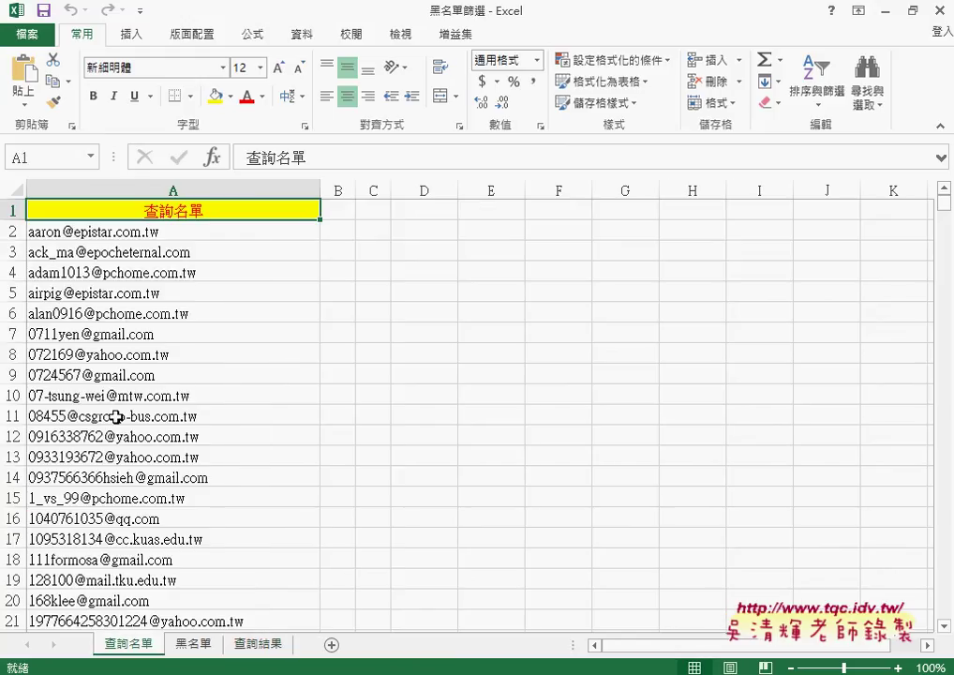
pyautogui.click(364, 229)
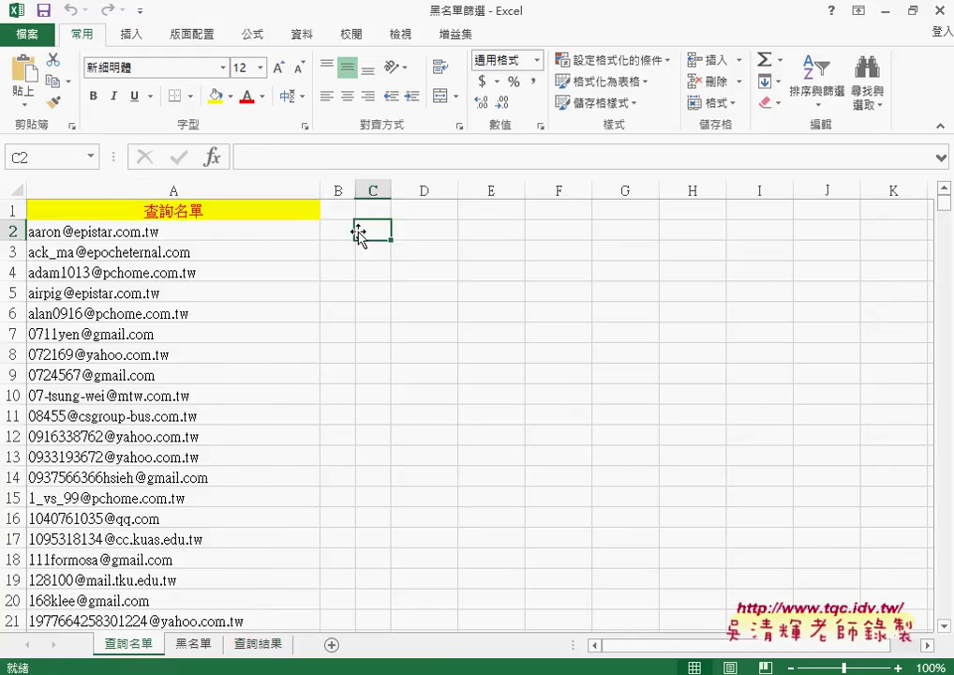
pyautogui.click(289, 215)
pyautogui.hotkey('ctrl', 'Down')
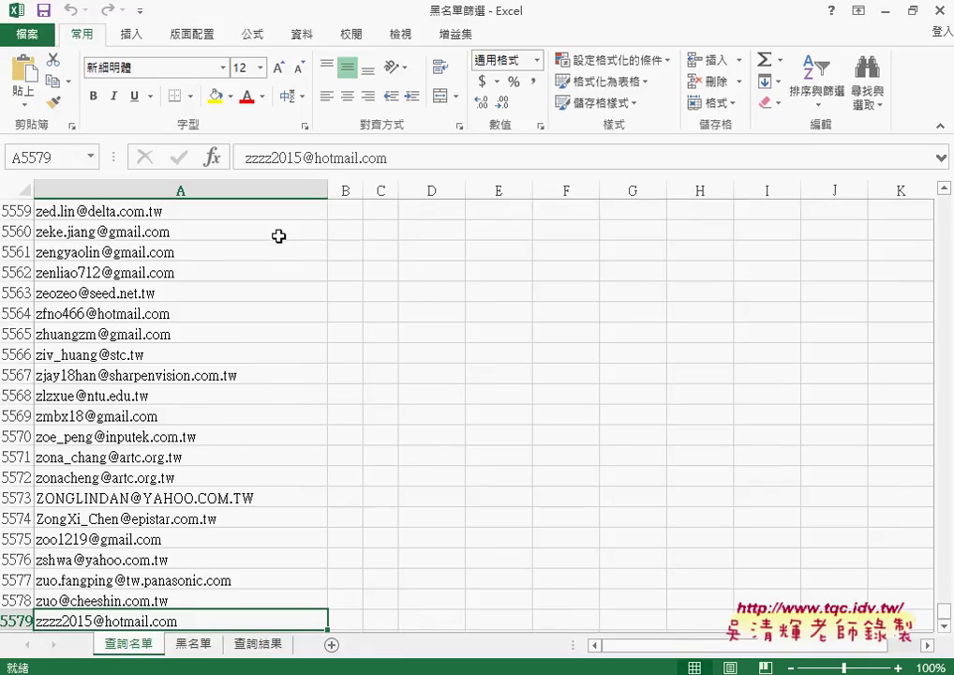
# Jump to the last e-mail in the 黑名單 blacklist sheet.
pyautogui.click(194, 643)
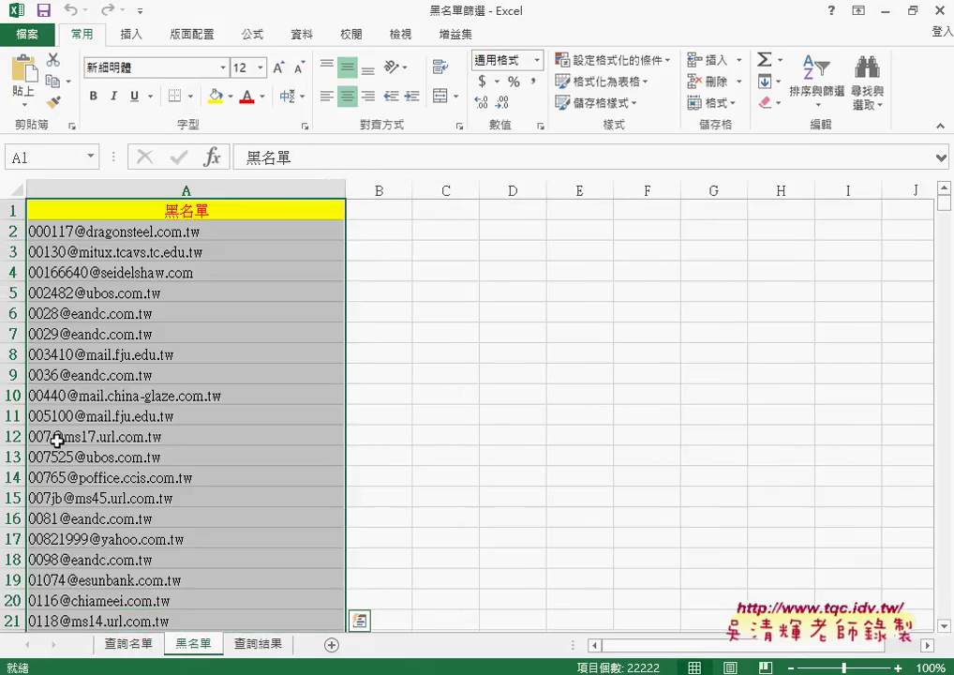
pyautogui.click(248, 209)
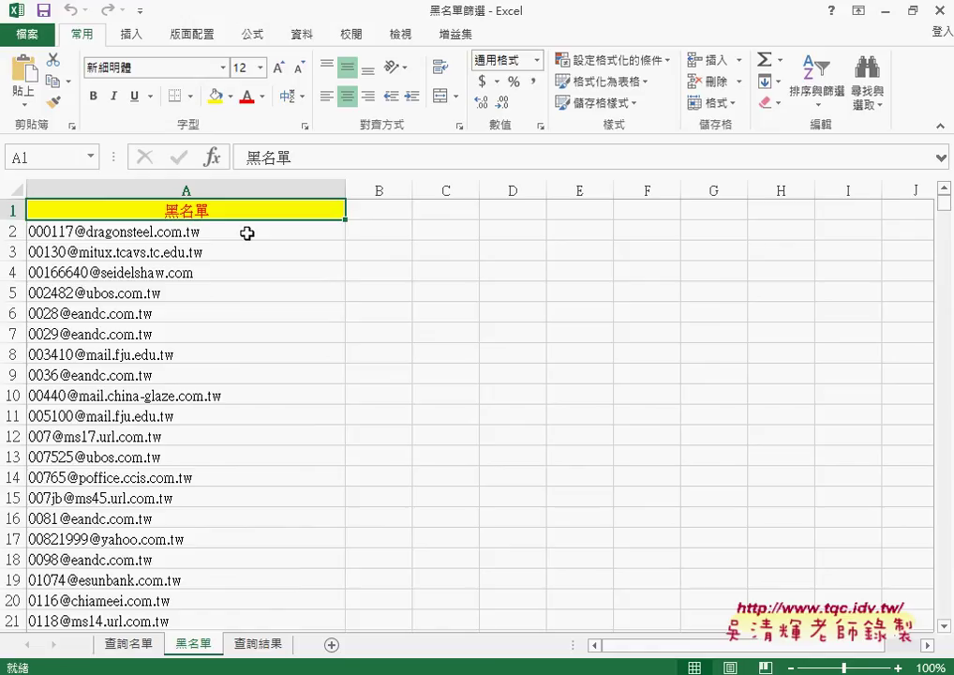
pyautogui.hotkey('ctrl', 'Down')
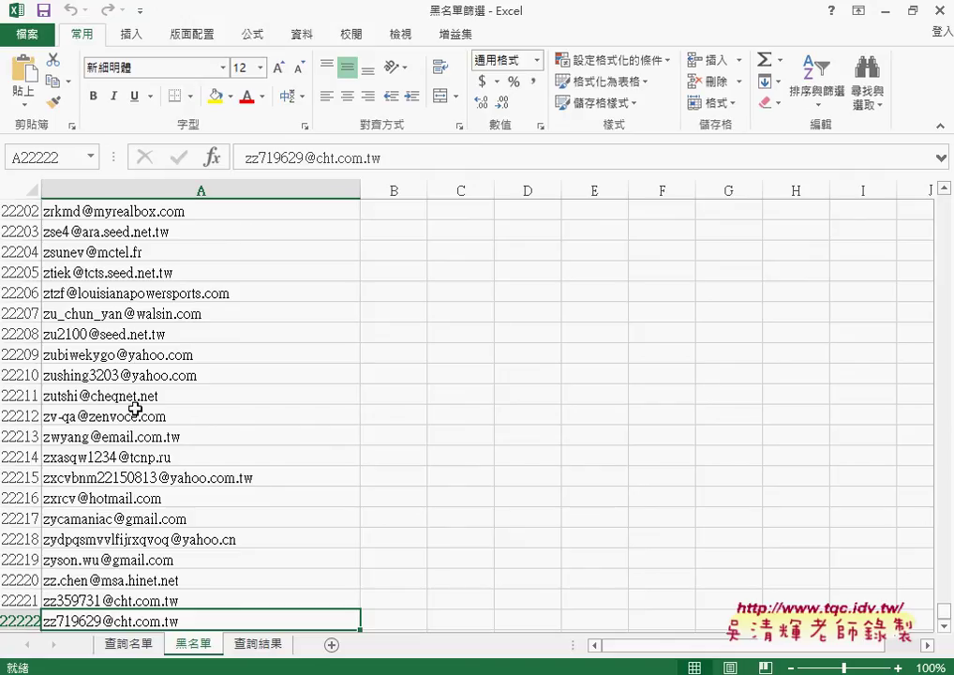
# Back on 查詢名單, widen column B from the top of the sheet and select B2.
pyautogui.click(136, 645)
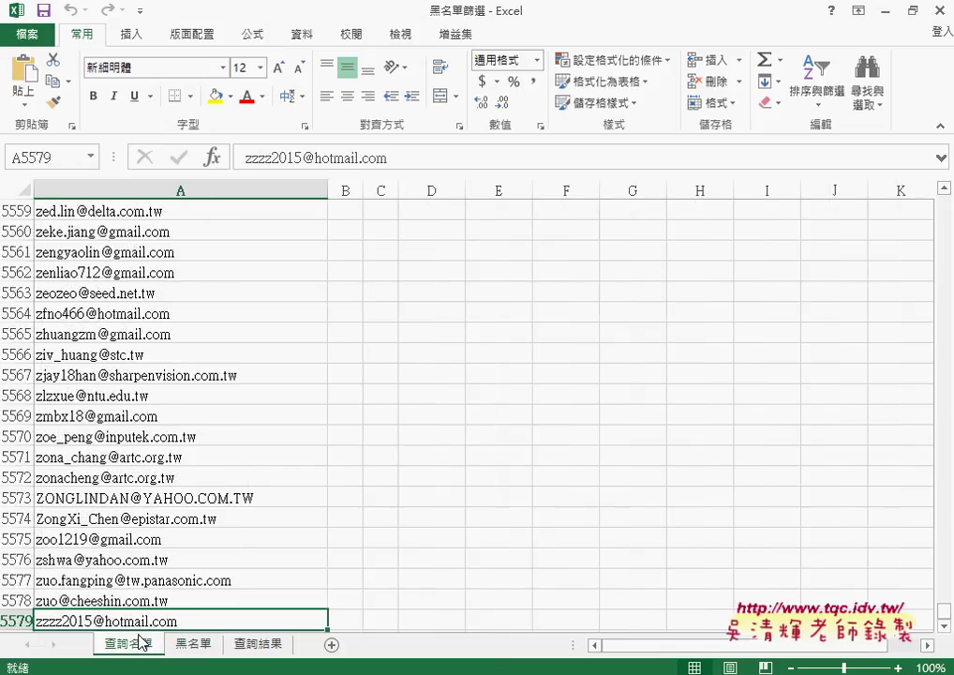
pyautogui.hotkey('ctrl', 'Home')
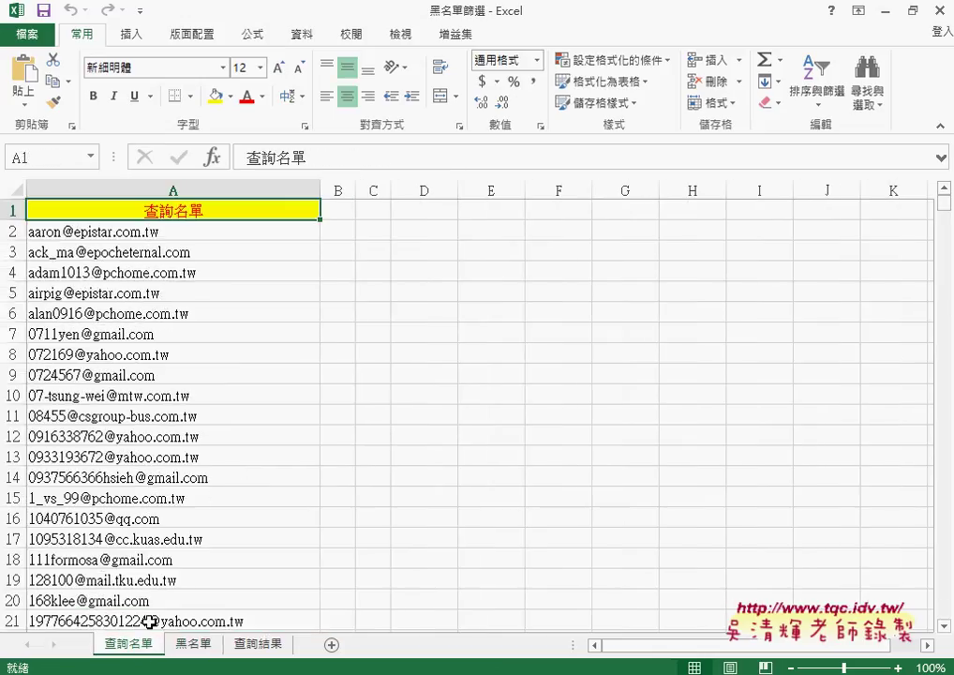
pyautogui.moveTo(355, 190); pyautogui.dragTo(394, 190)
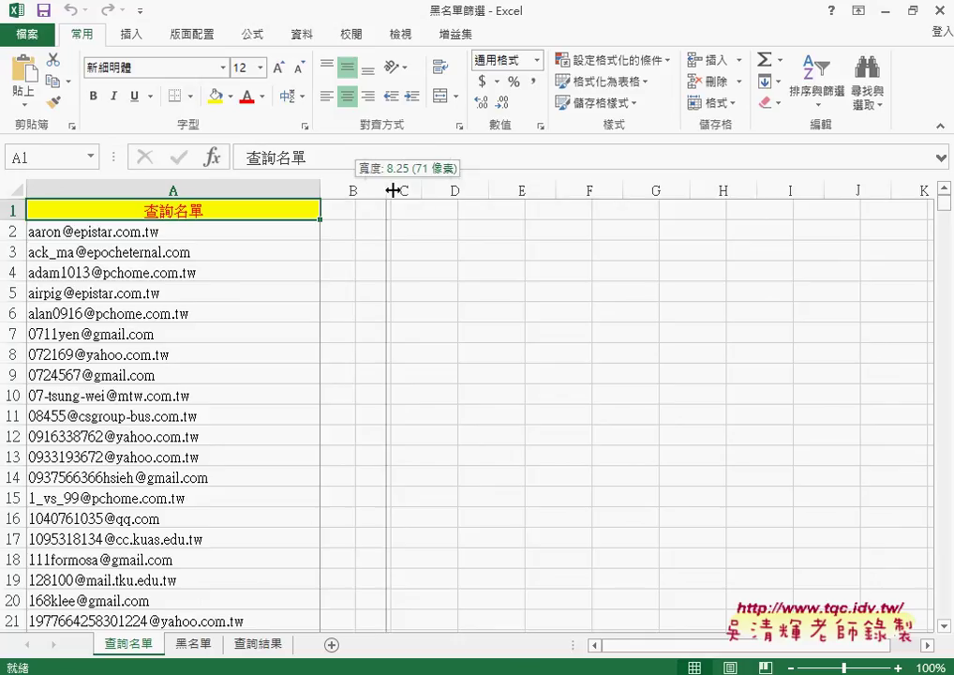
pyautogui.click(364, 234)
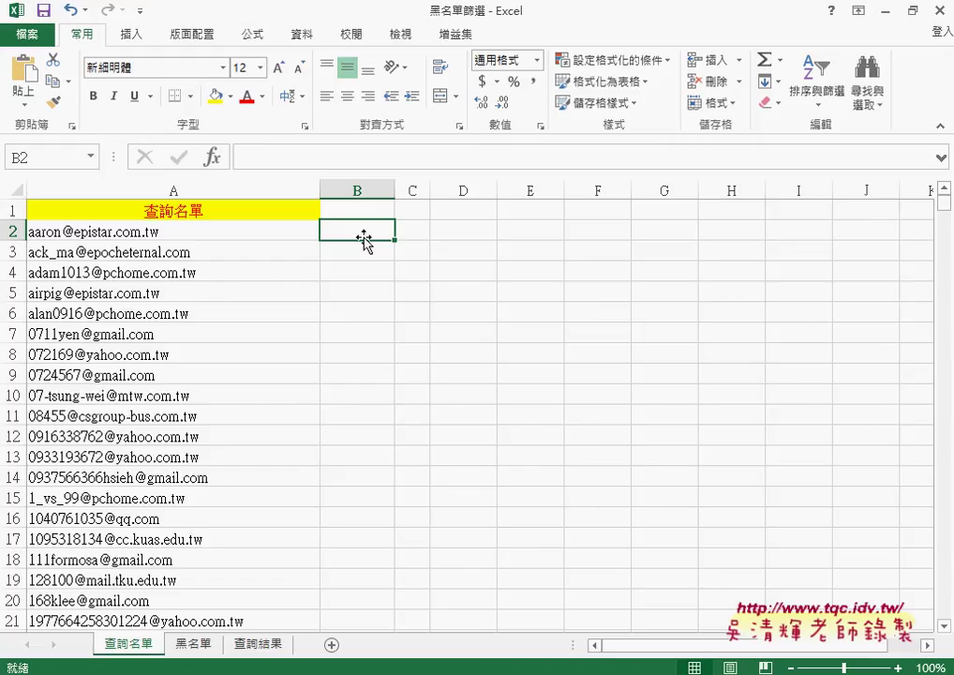
pyautogui.click(196, 647)
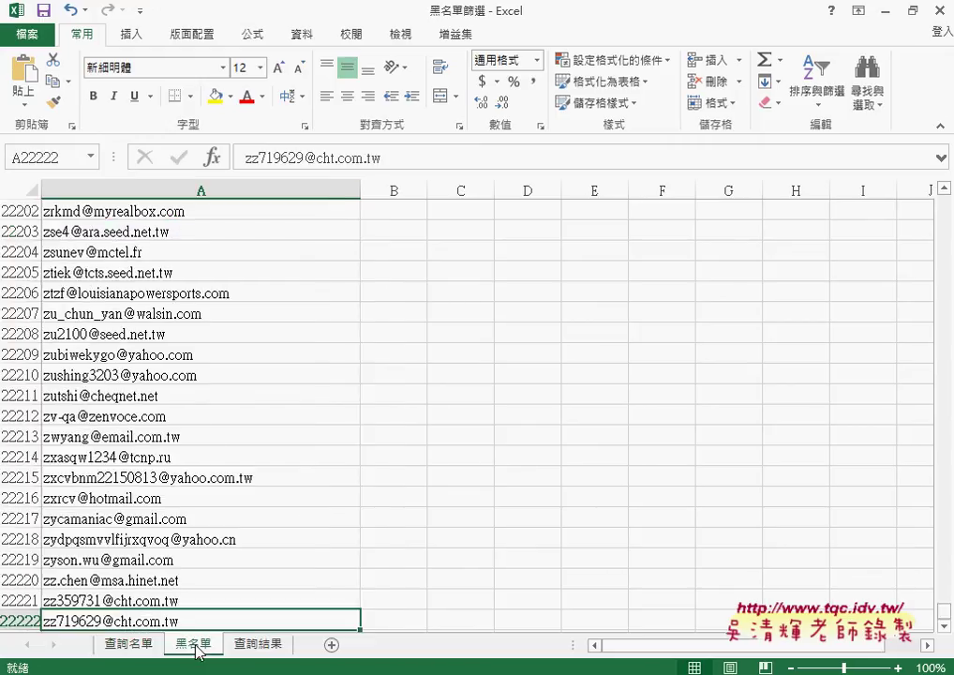
pyautogui.click(134, 647)
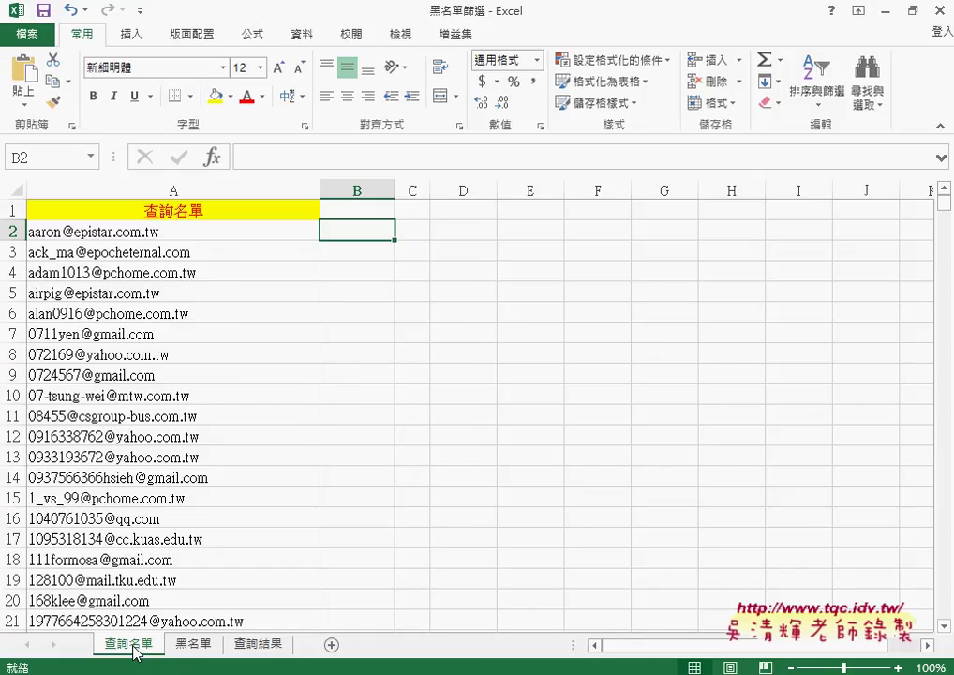
pyautogui.click(197, 646)
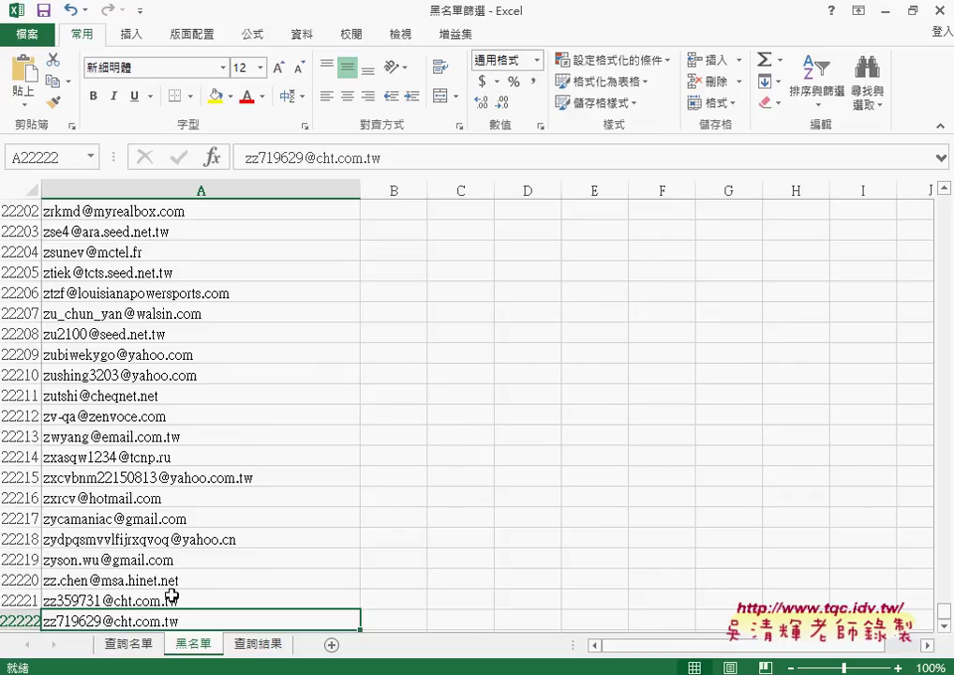
pyautogui.click(128, 647)
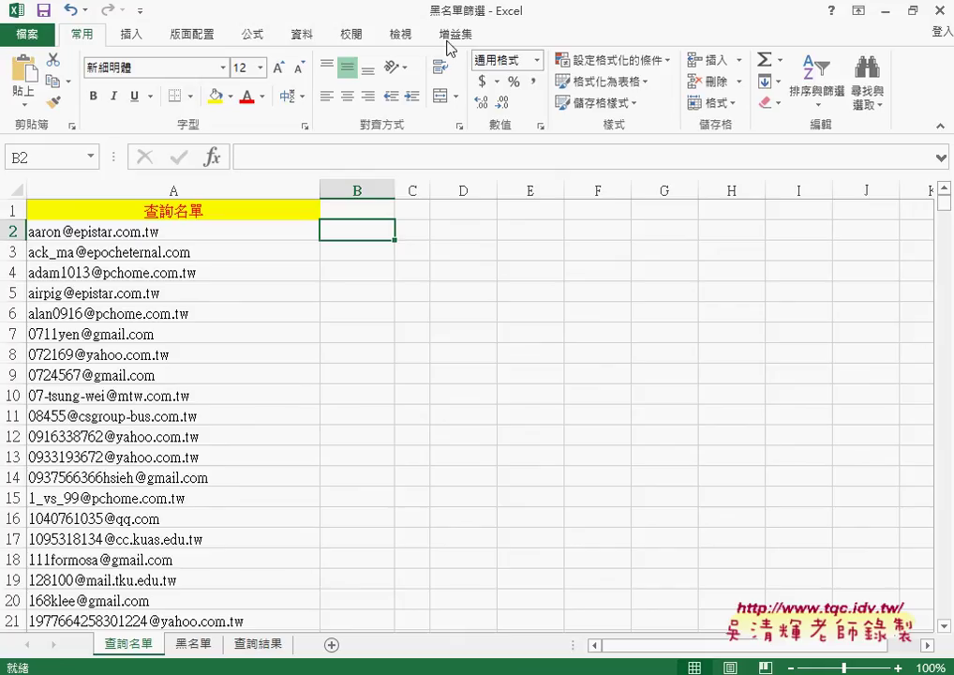
pyautogui.click(192, 649)
# Review the 查詢名單 list and the 查詢結果 results sheet, scrolled to its top.
pyautogui.click(131, 649)
pyautogui.click(262, 646)
pyautogui.scroll(2, 373, 376)
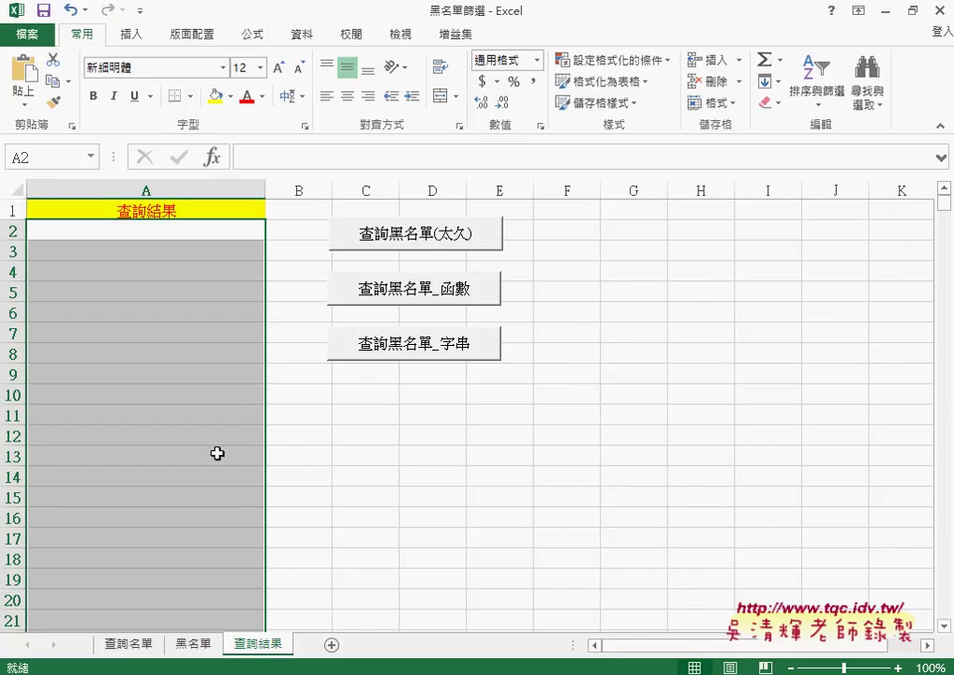
# Look over the 黑名單 sheet, return to 查詢名單, then bring up the Chrome Drive preview.
pyautogui.click(193, 647)
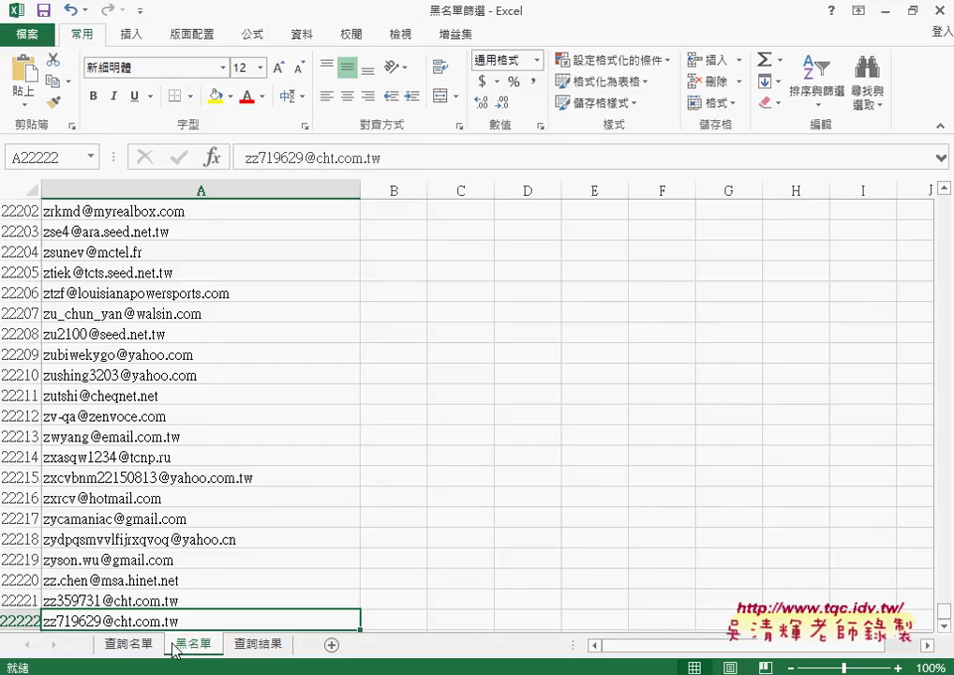
pyautogui.click(141, 647)
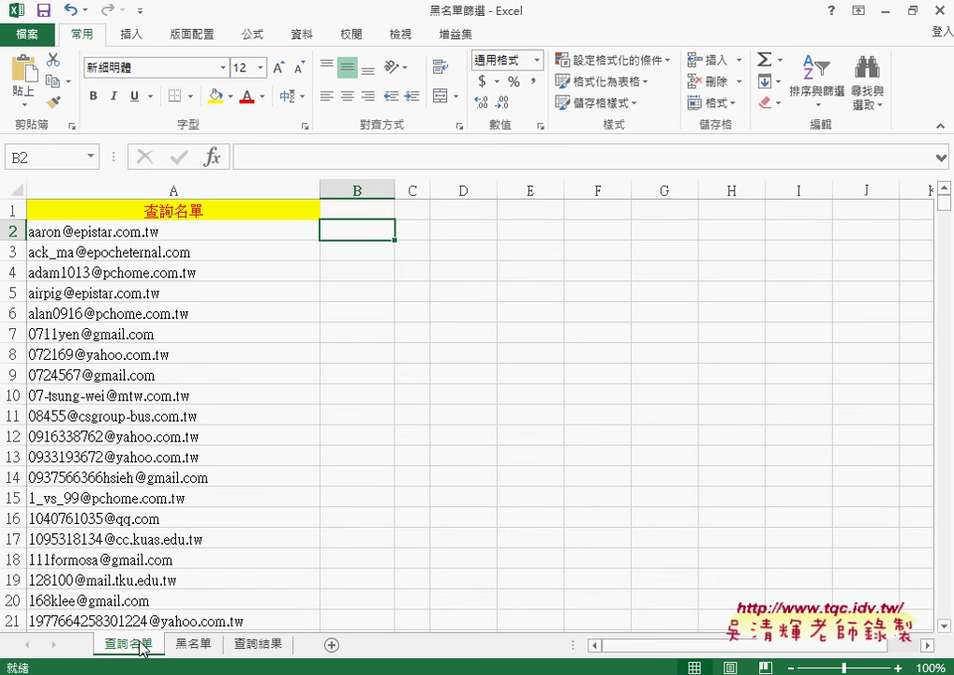
pyautogui.moveTo(217, 674)
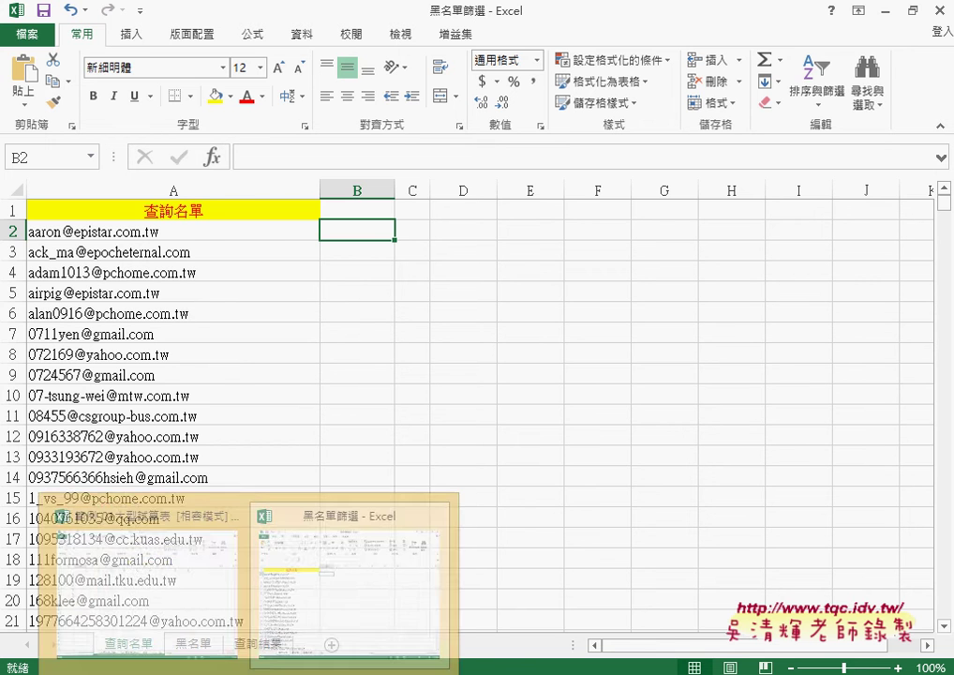
pyautogui.click(198, 624)
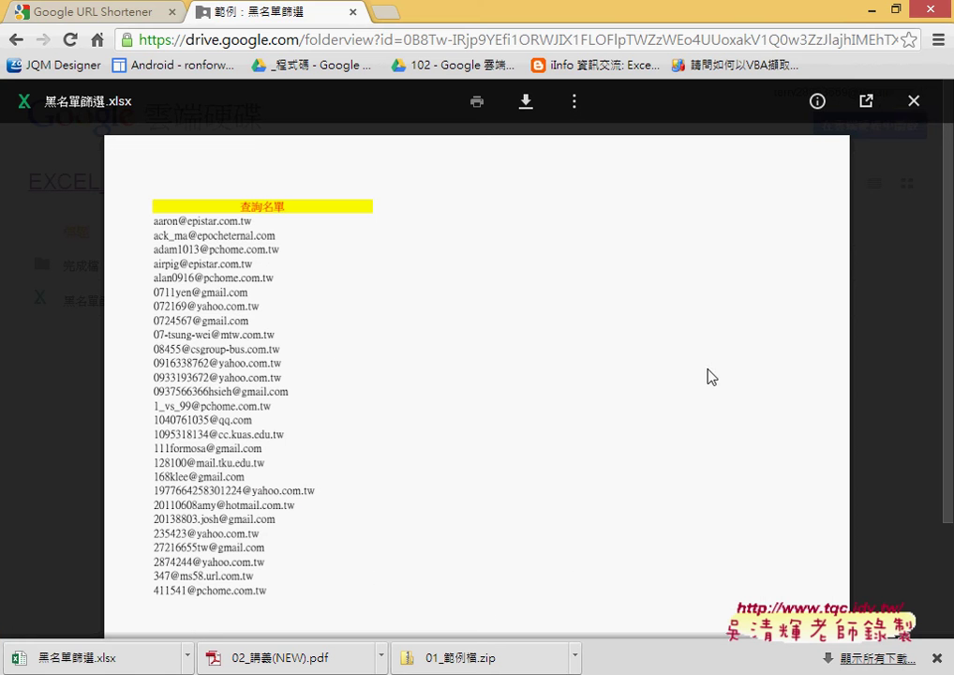
# Close the preview and navigate EXCEL_VBA範例補充資料(84&85) > _雲端白板畫面(2015) > 其他補充範例(84) > 01_入門.
pyautogui.click(919, 104)
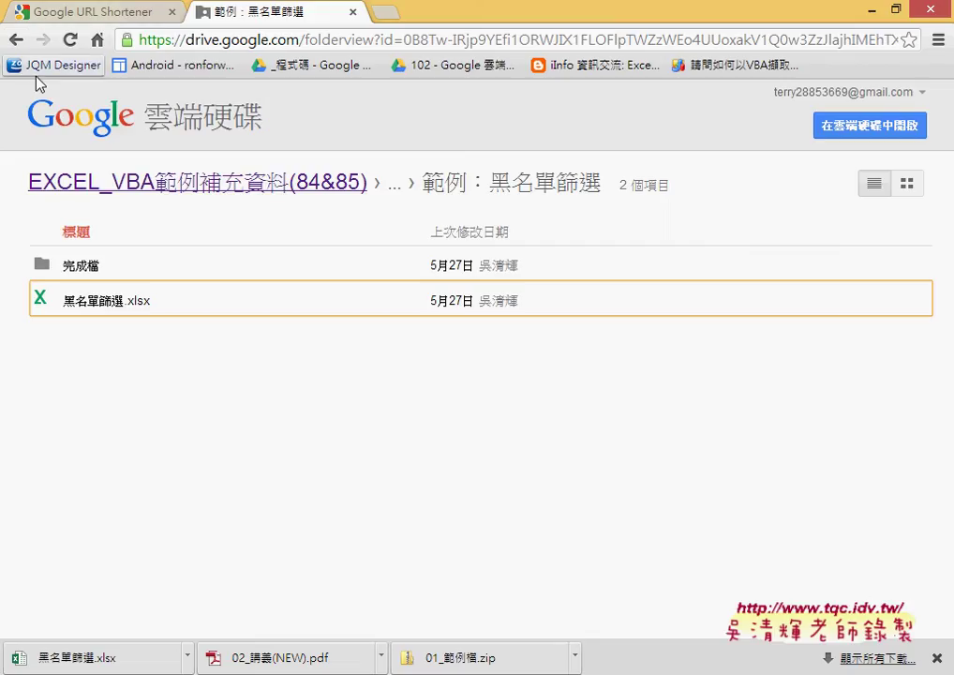
pyautogui.click(17, 49)
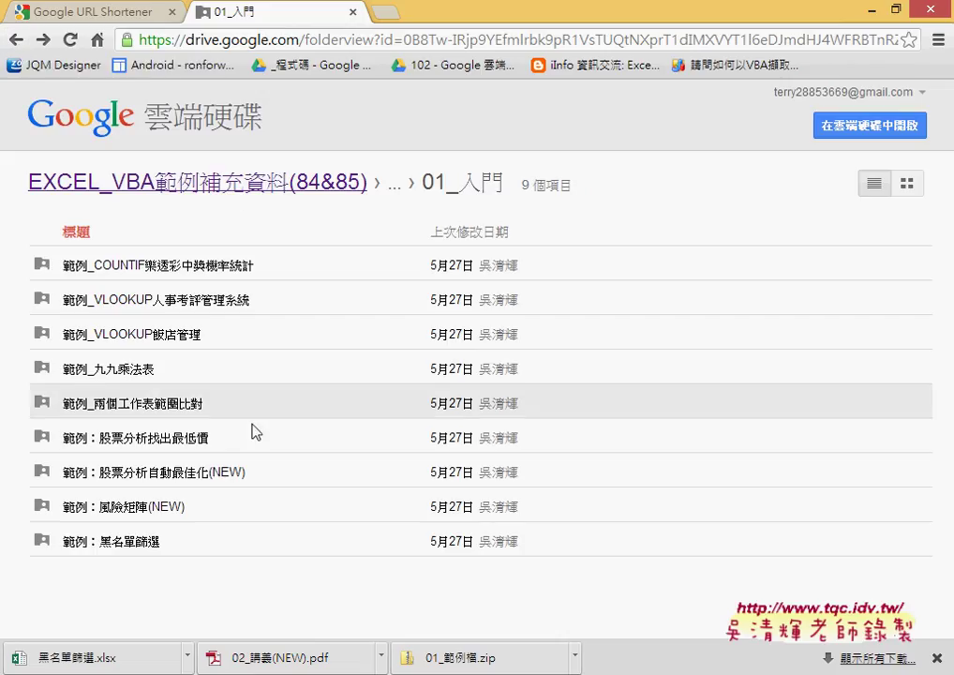
pyautogui.click(314, 182)
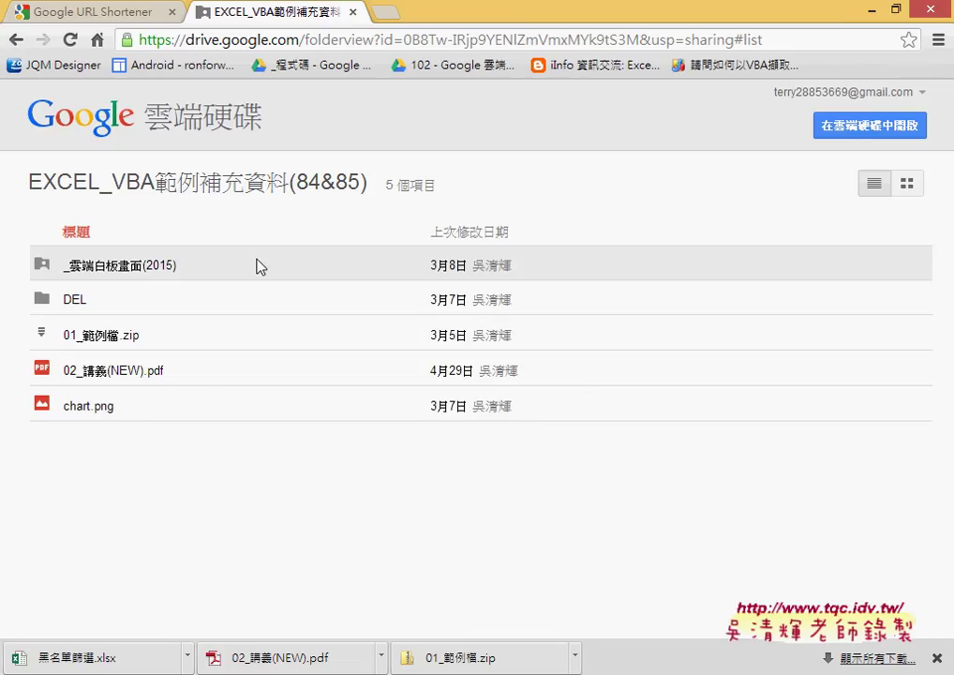
pyautogui.click(128, 270)
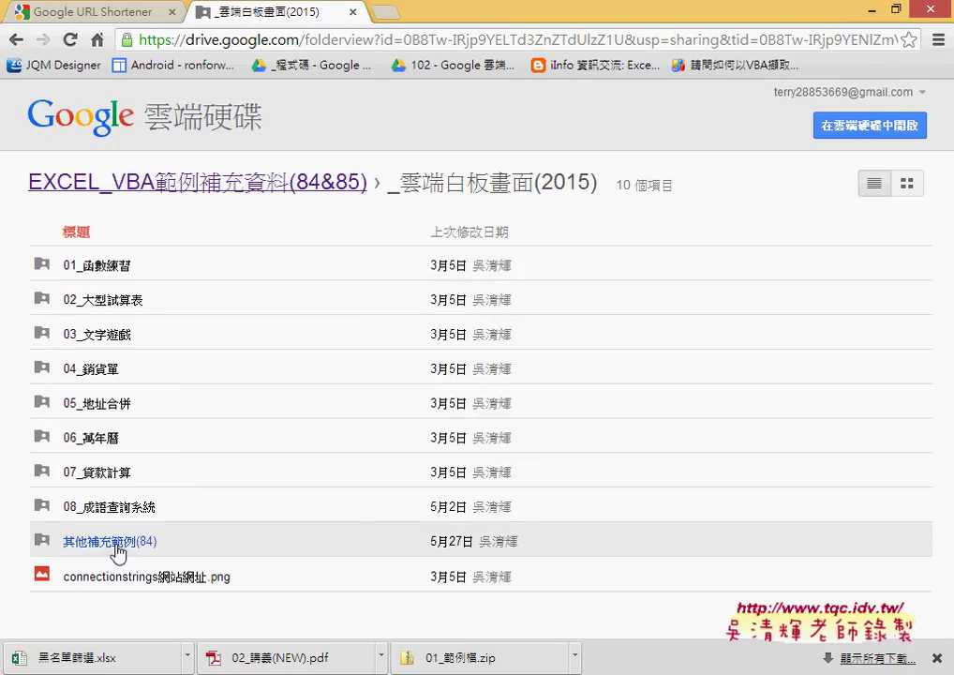
pyautogui.click(117, 544)
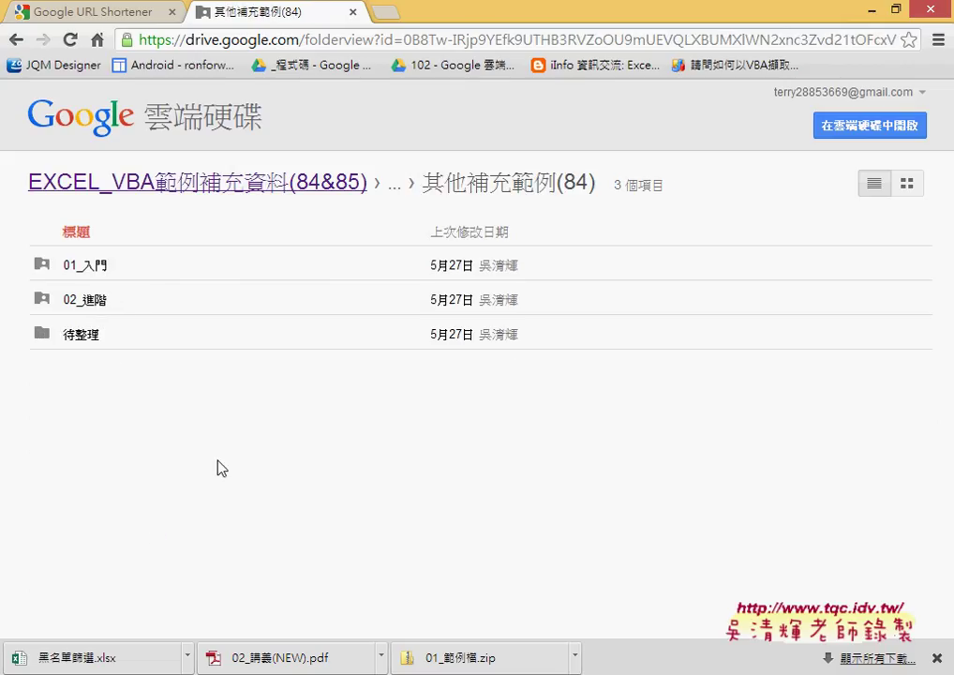
pyautogui.click(86, 269)
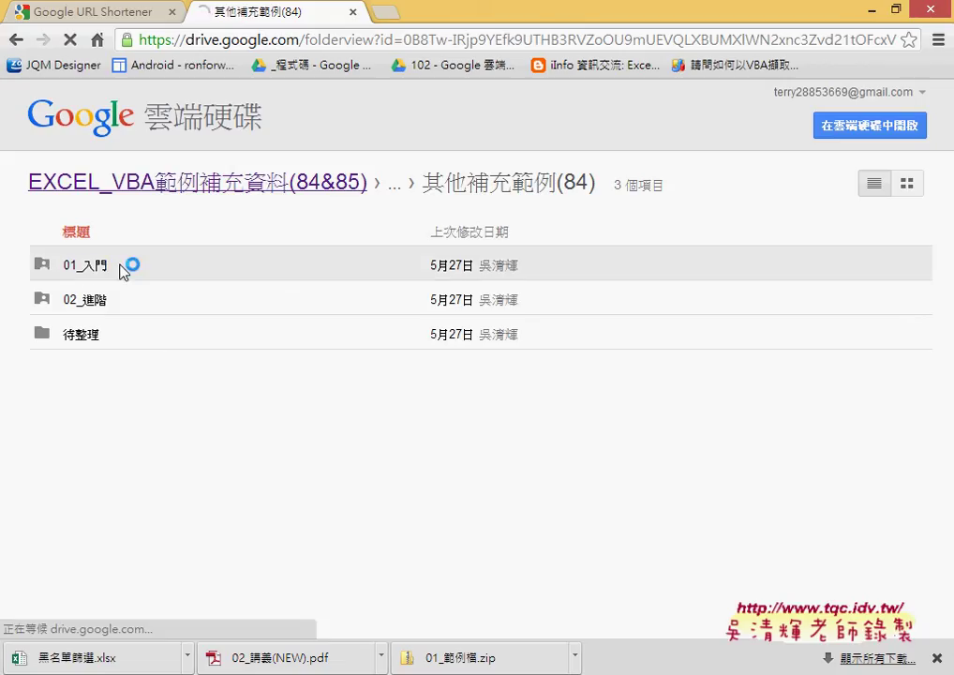